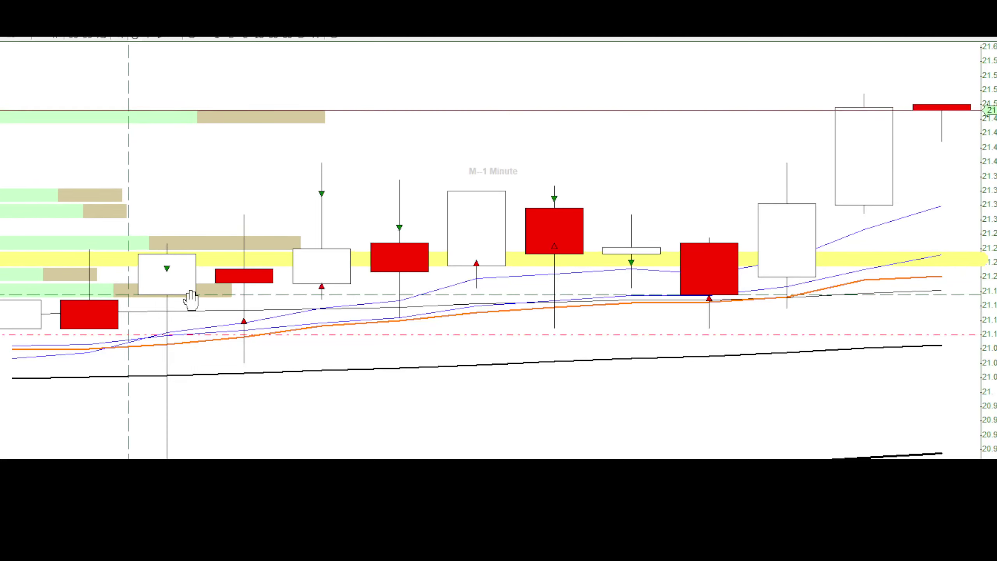
# - Pan the 1-minute candlestick chart up slightly so candles near 21.45 sit higher
pyautogui.moveTo(187, 345); pyautogui.dragTo(192, 330)
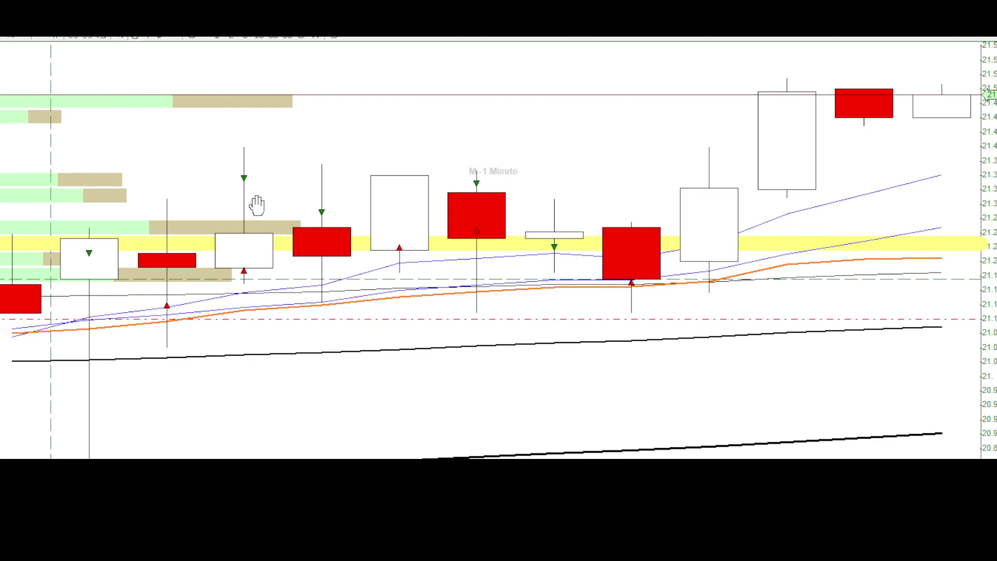
# - Pan the 1-minute chart down to leave empty price space above the 21.5 candles
pyautogui.moveTo(257, 177); pyautogui.dragTo(259, 246)
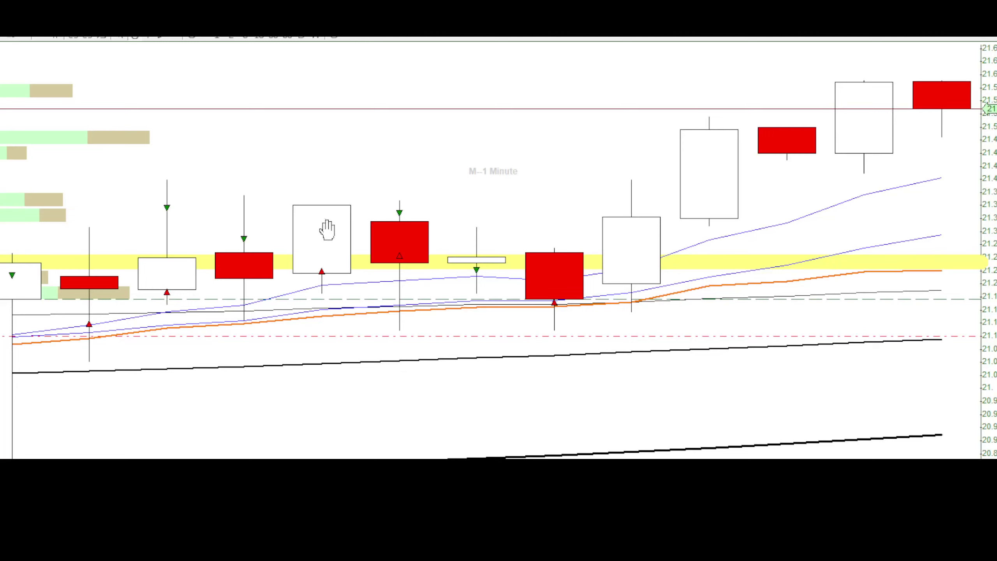
# - Re-pan the chart right and down to bring the latest rising candles fully into view
pyautogui.moveTo(218, 193); pyautogui.dragTo(376, 254)
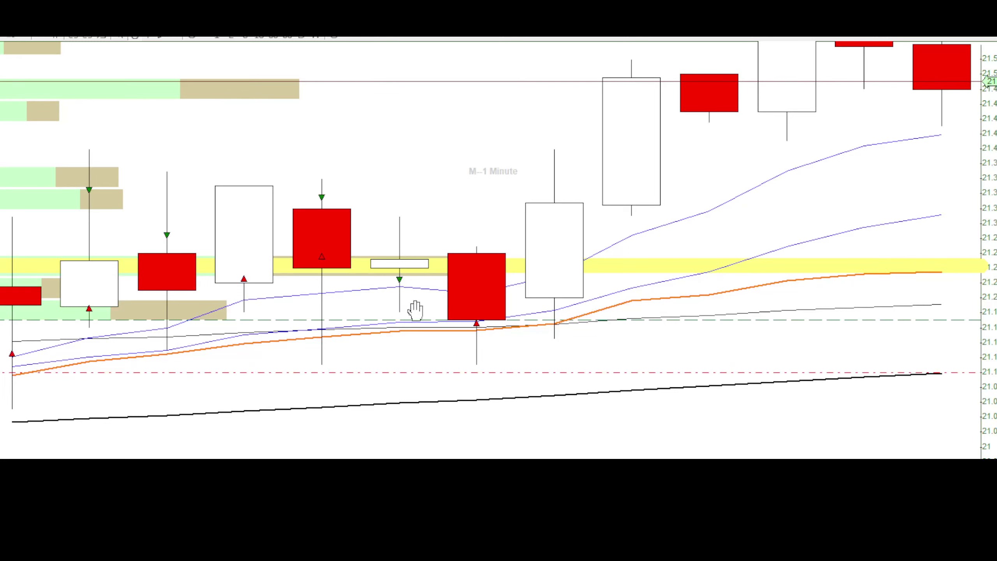
pyautogui.scroll(-3, 421, 297)
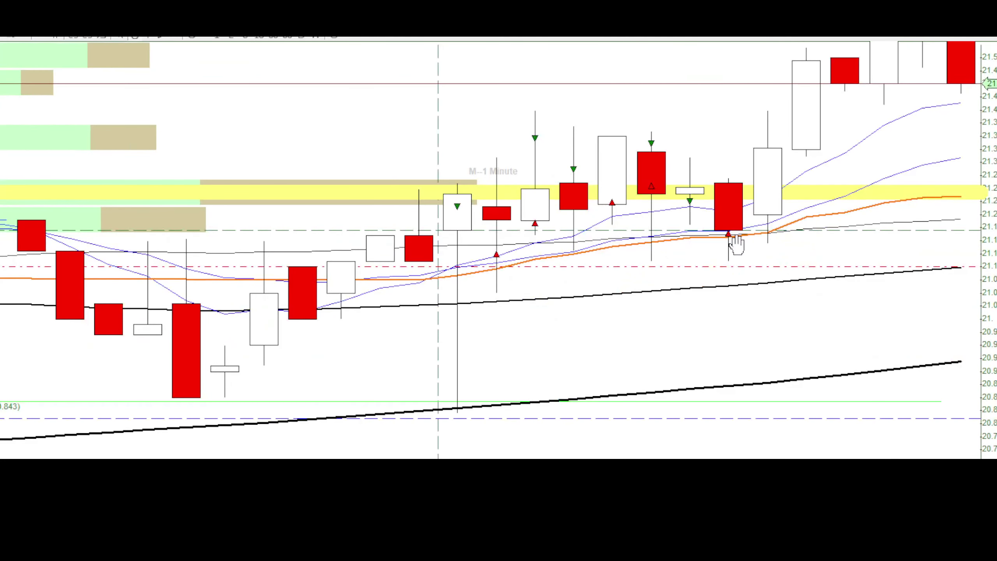